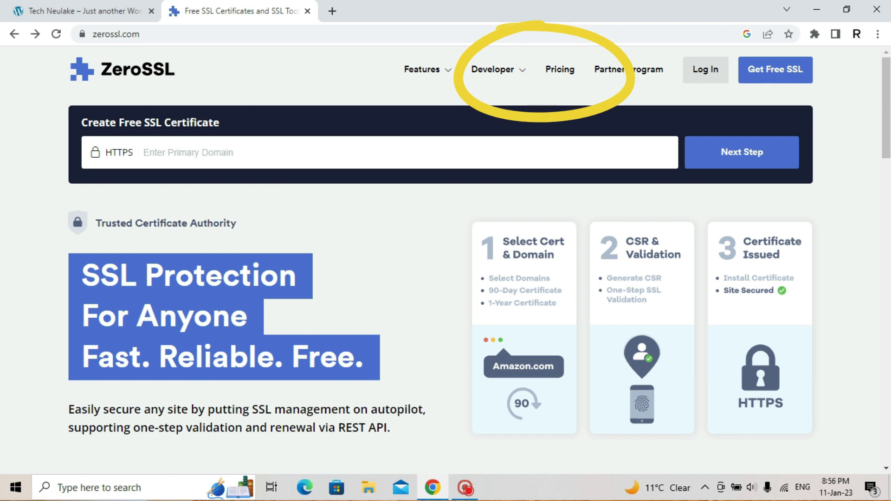
Choose the Free plan on ZeroSSL's pricing page and switch from signing up to logging in with an existing account.
{"action": "left_click", "coordinate": [562, 70]}
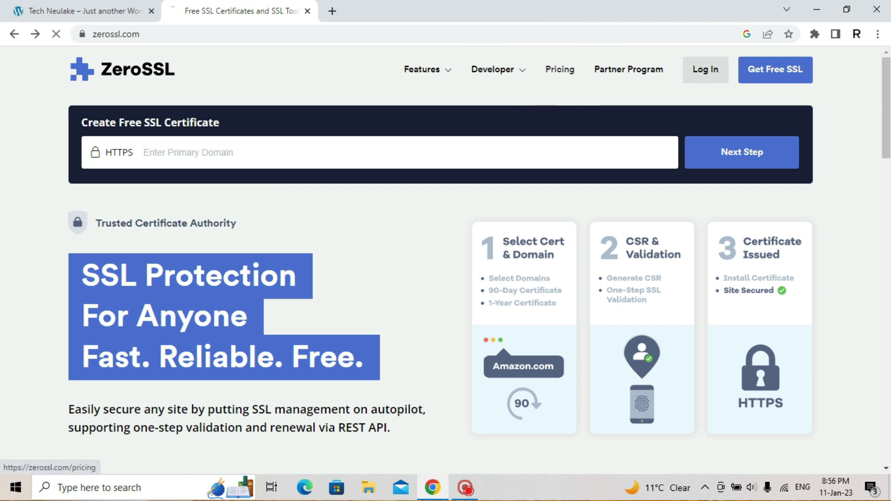
{"action": "scroll", "coordinate": [445, 259], "scroll_direction": "down", "scroll_amount": 3}
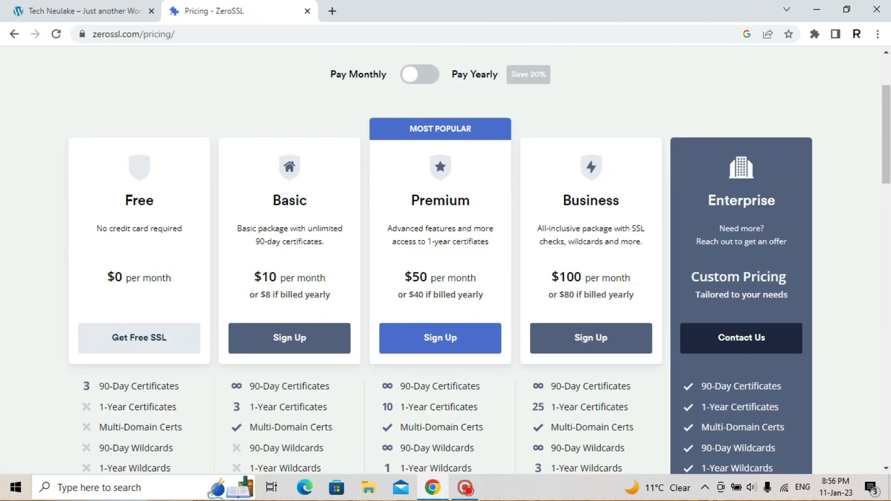
{"action": "scroll", "coordinate": [445, 260], "scroll_direction": "down", "scroll_amount": 1}
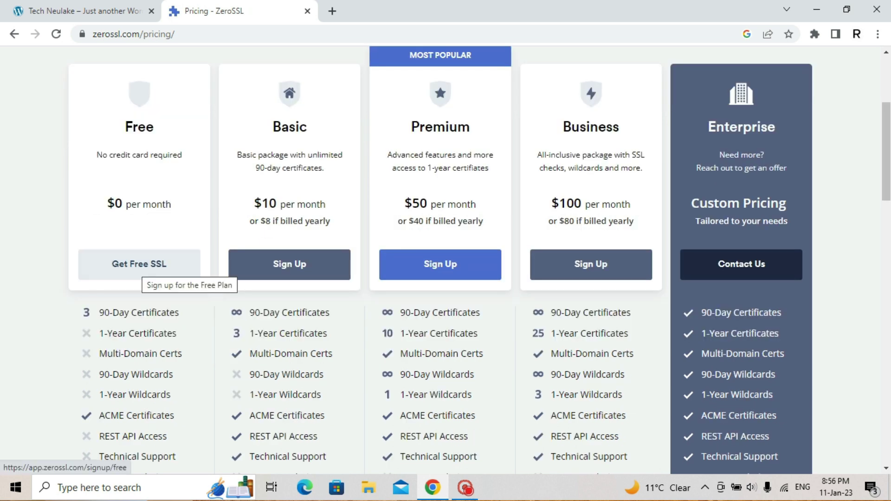
{"action": "left_click", "coordinate": [139, 263]}
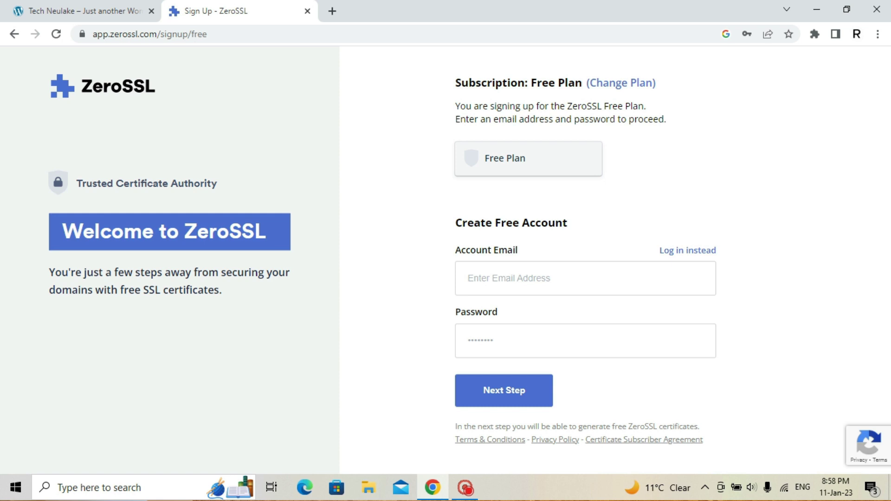
{"action": "left_click", "coordinate": [687, 250]}
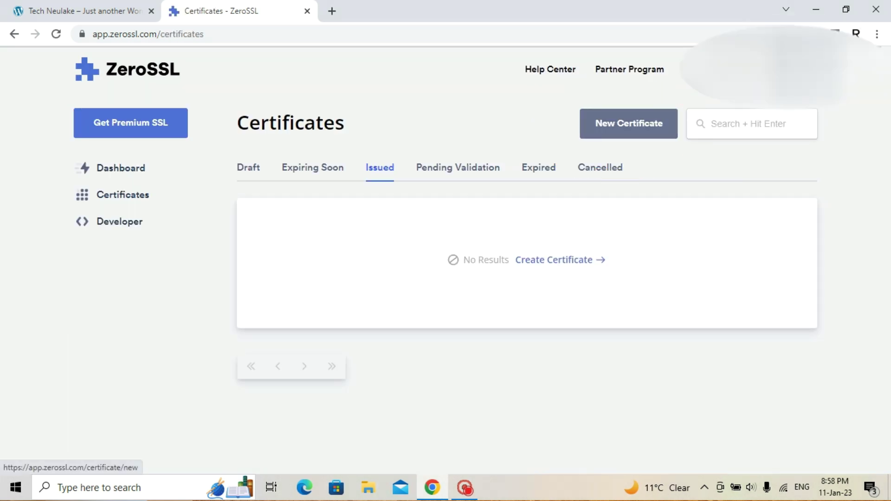
Create a new 90-Day Certificate for factorydunia.com with Auto-Generate CSR on and the Free plan selected.
{"action": "left_click", "coordinate": [629, 123]}
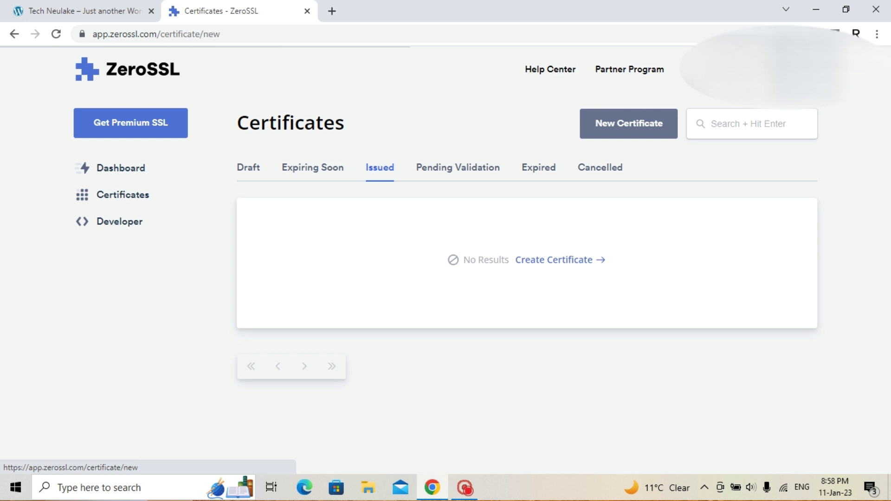
{"action": "scroll", "coordinate": [522, 260], "scroll_direction": "down", "scroll_amount": 3}
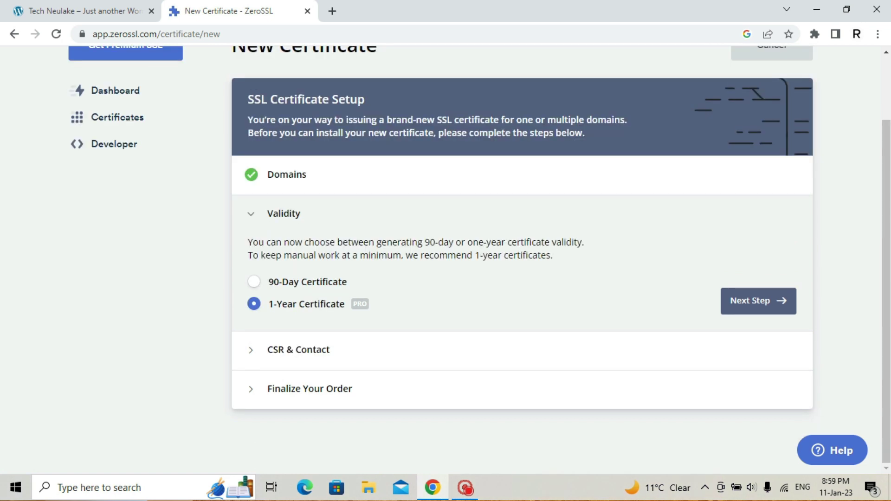
{"action": "left_click", "coordinate": [254, 282]}
{"action": "left_click", "coordinate": [758, 301]}
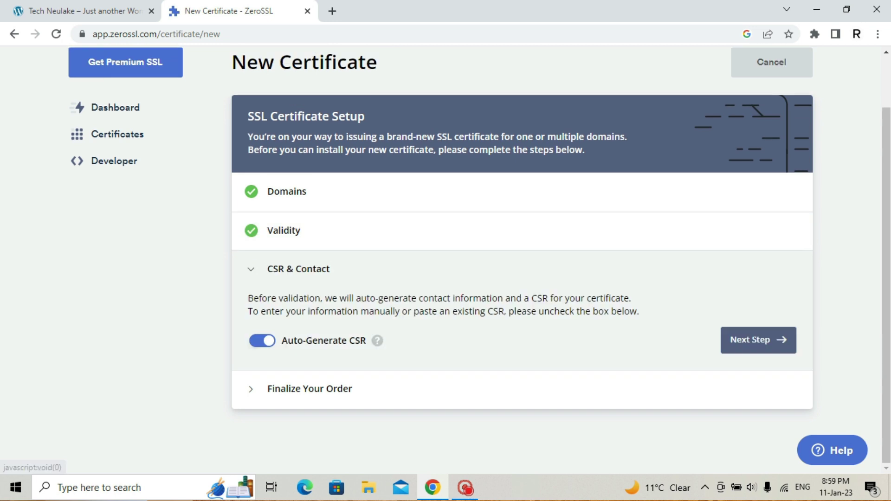
{"action": "left_click", "coordinate": [758, 339]}
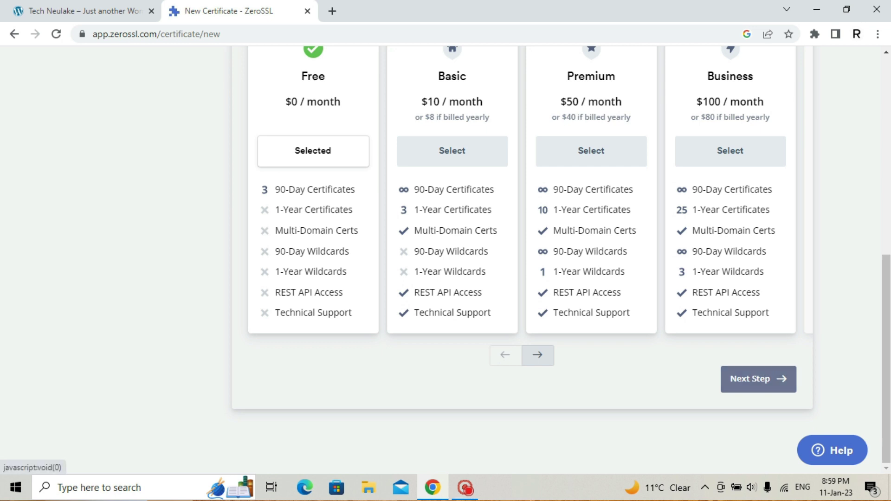
{"action": "left_click", "coordinate": [758, 379]}
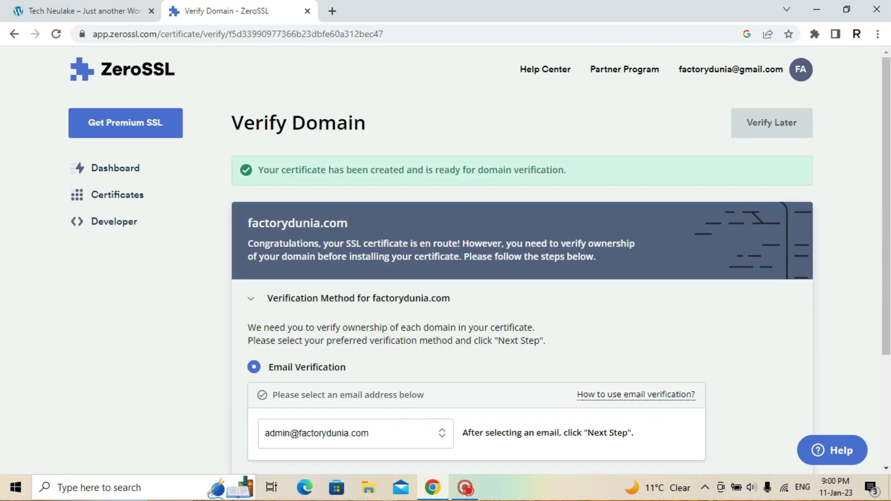
Choose DNS (CNAME) as the verification method and open factorydunia.com's DNS Management page at godaddy.com in a new tab.
{"action": "scroll", "coordinate": [464, 260], "scroll_direction": "down", "scroll_amount": 1}
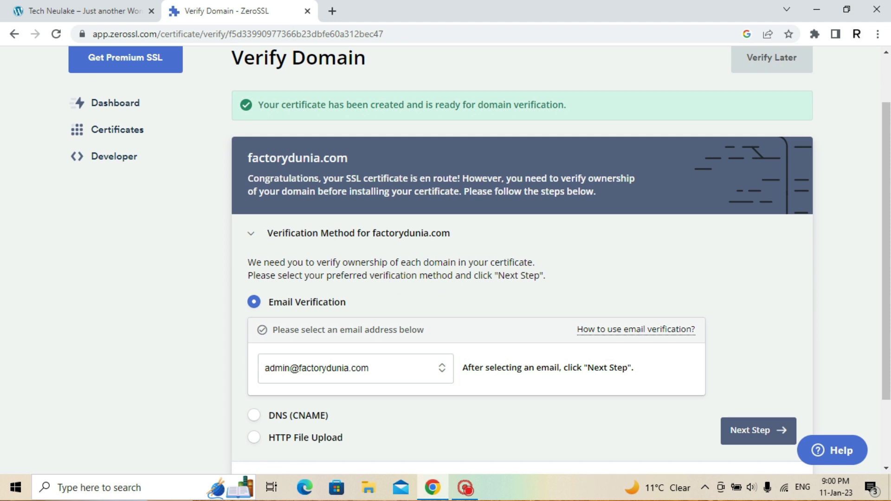
{"action": "scroll", "coordinate": [464, 260], "scroll_direction": "down", "scroll_amount": 2}
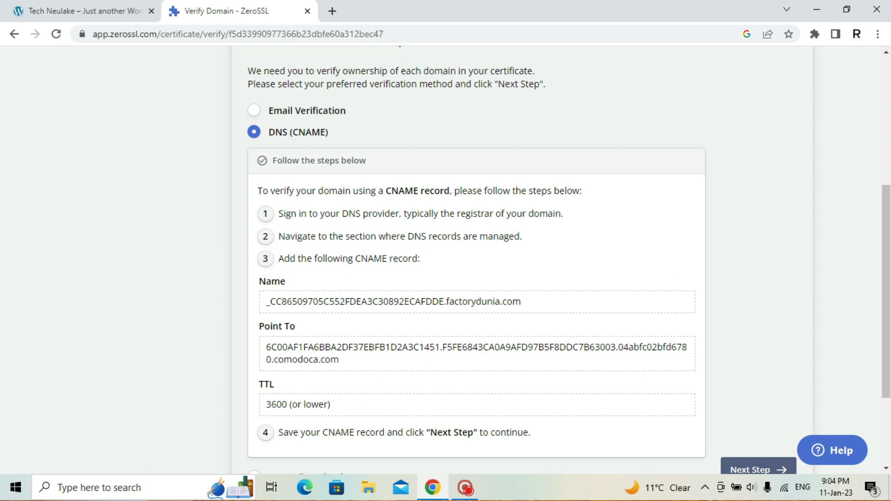
{"action": "key", "text": "ctrl+t"}
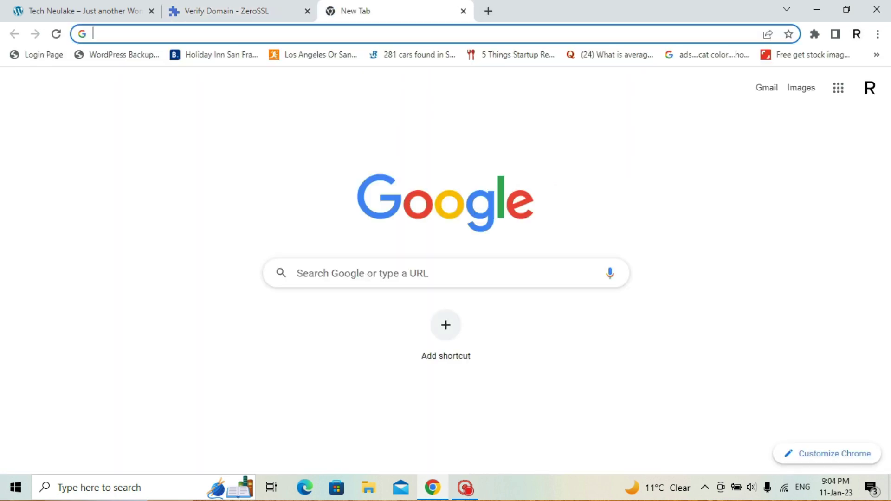
{"action": "type", "text": "godaddy.com"}
{"action": "key", "text": "Return"}
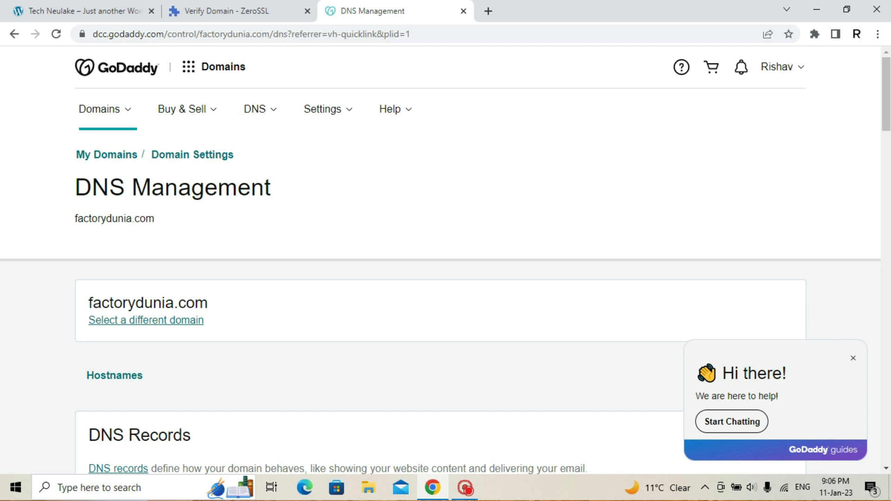
{"action": "scroll", "coordinate": [441, 260], "scroll_direction": "down", "scroll_amount": 5}
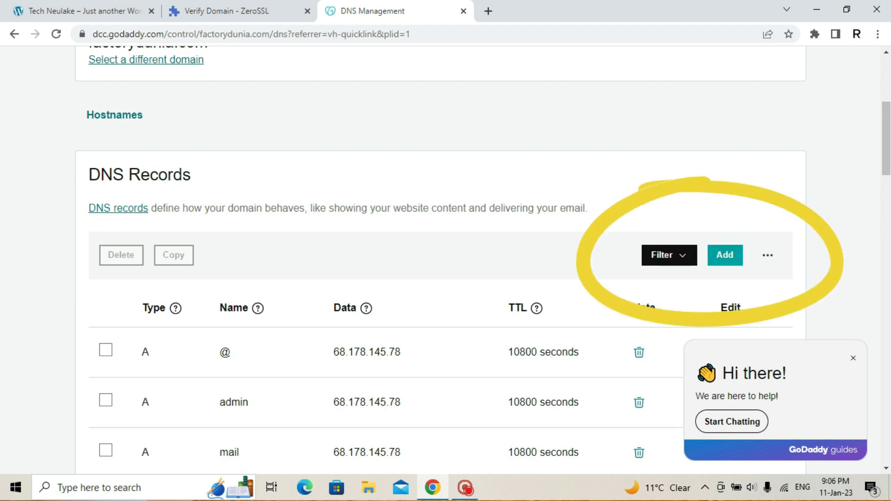
Start a new CNAME record in GoDaddy's DNS records, filling its Name with the record name copied from ZeroSSL.
{"action": "left_click", "coordinate": [725, 255]}
{"action": "key", "text": "ctrl+shift+Tab"}
{"action": "left_click_drag", "start_coordinate": [521, 302], "coordinate": [266, 301]}
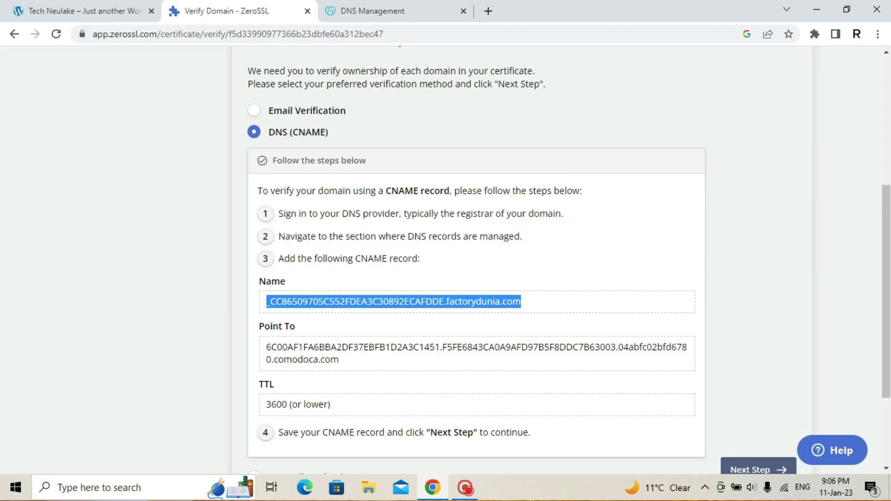
{"action": "right_click", "coordinate": [292, 304]}
{"action": "left_click", "coordinate": [315, 310]}
{"action": "key", "text": "ctrl+Tab"}
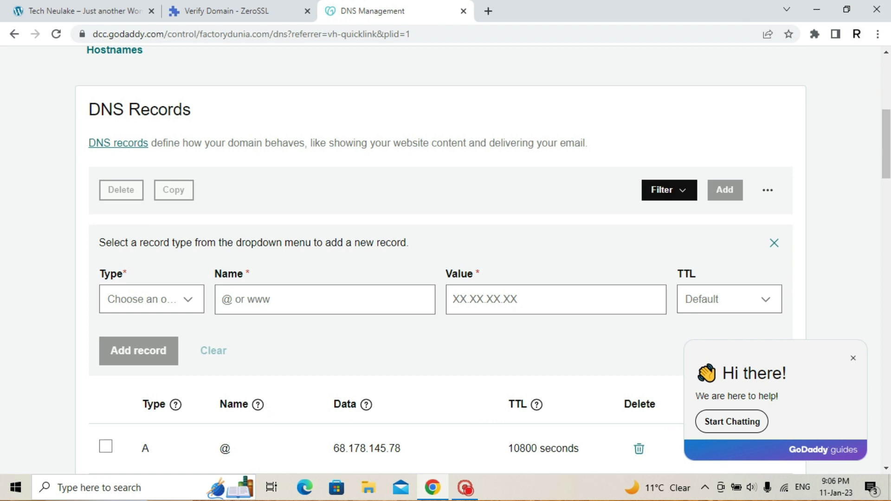
{"action": "key", "text": "ctrl+v"}
{"action": "key", "text": "ctrl+shift+Tab"}
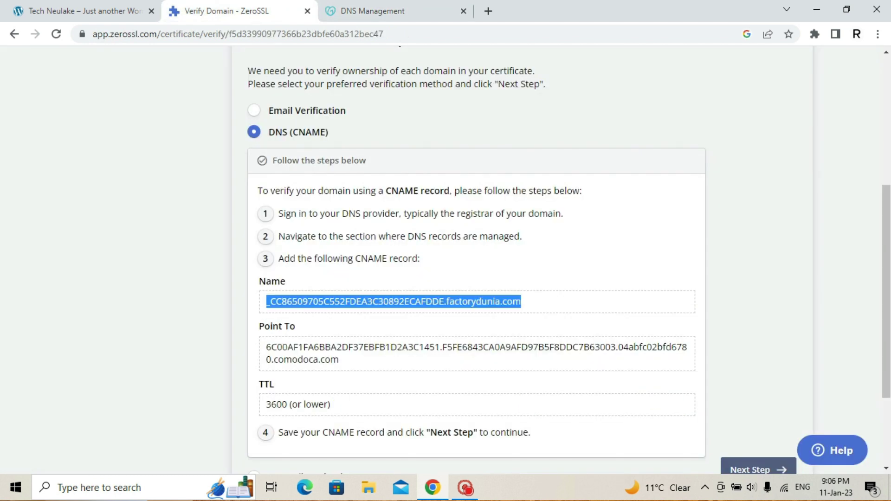
{"action": "key", "text": "ctrl+Tab"}
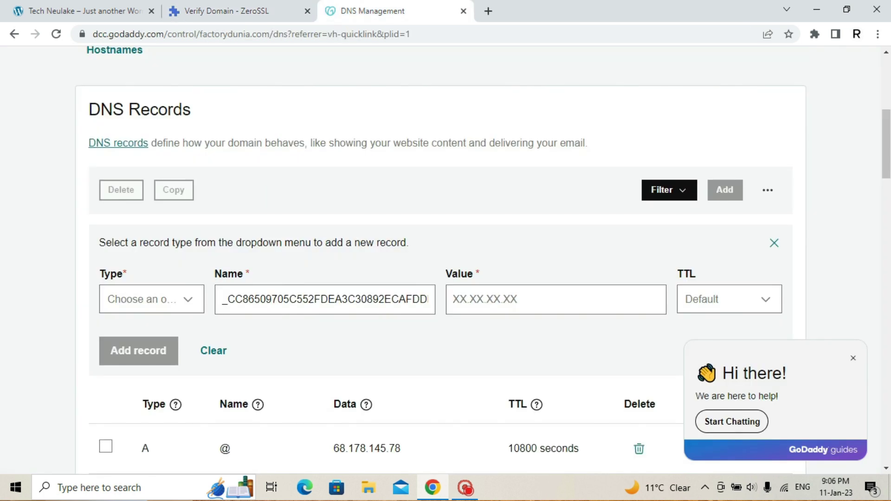
{"action": "left_click", "coordinate": [151, 299]}
{"action": "left_click", "coordinate": [139, 383]}
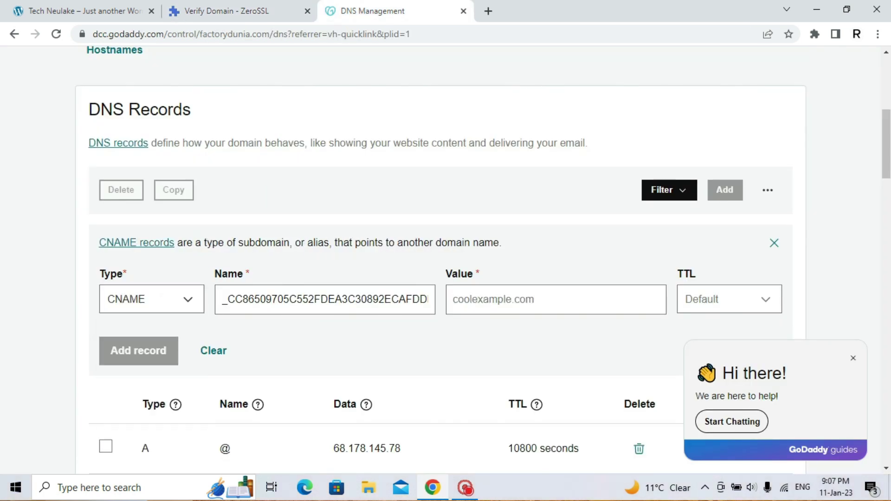
Copy the Point To value from ZeroSSL into the Value of the new CNAME record in GoDaddy.
{"action": "key", "text": "ctrl+shift+Tab"}
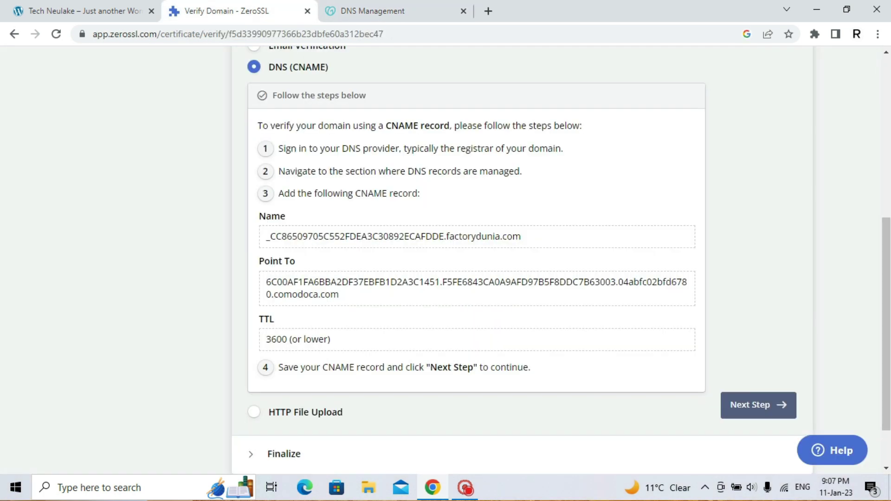
{"action": "triple_click", "coordinate": [319, 282]}
{"action": "right_click", "coordinate": [269, 282]}
{"action": "left_click", "coordinate": [303, 291]}
{"action": "key", "text": "ctrl+Tab"}
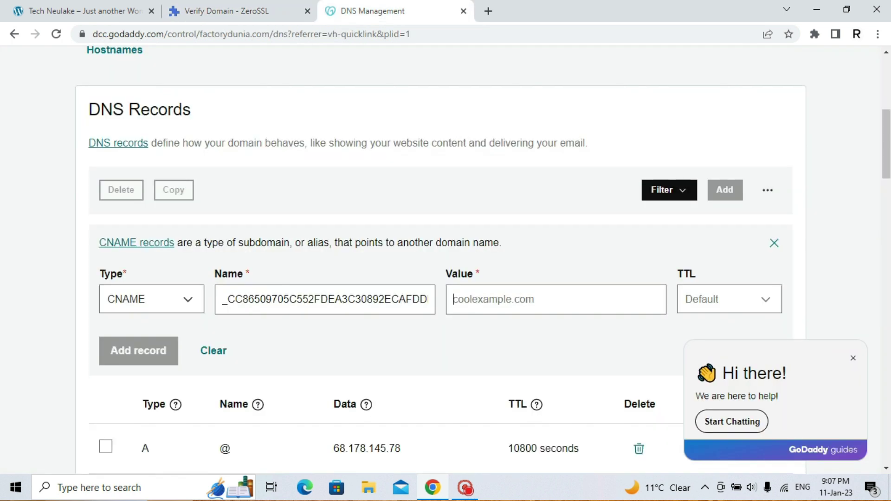
{"action": "key", "text": "ctrl+v"}
Set the new CNAME record's TTL to 1 Hour and add the record to the domain.
{"action": "scroll", "coordinate": [441, 260], "scroll_direction": "down", "scroll_amount": 1}
{"action": "key", "text": "Tab"}
{"action": "key", "text": "space"}
{"action": "key", "text": "Down"}
{"action": "key", "text": "Return"}
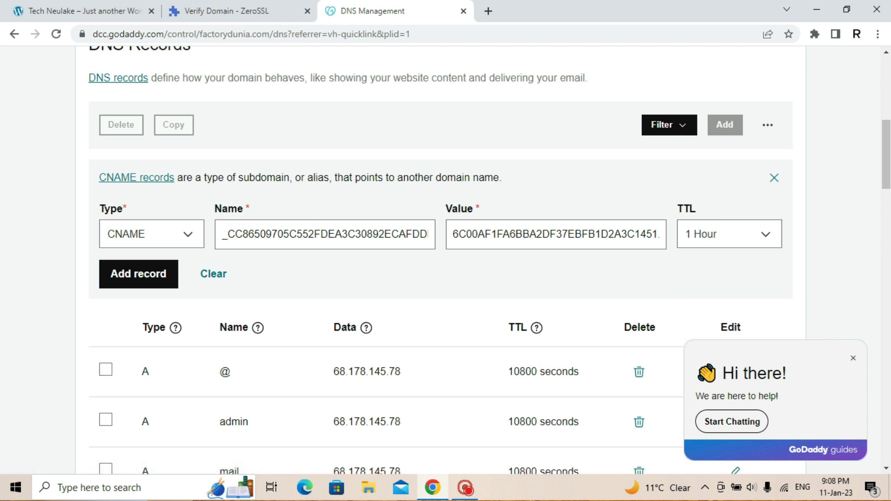
{"action": "key", "text": "Tab"}
{"action": "key", "text": "Return"}
{"action": "key", "text": "Tab"}
{"action": "key", "text": "Return"}
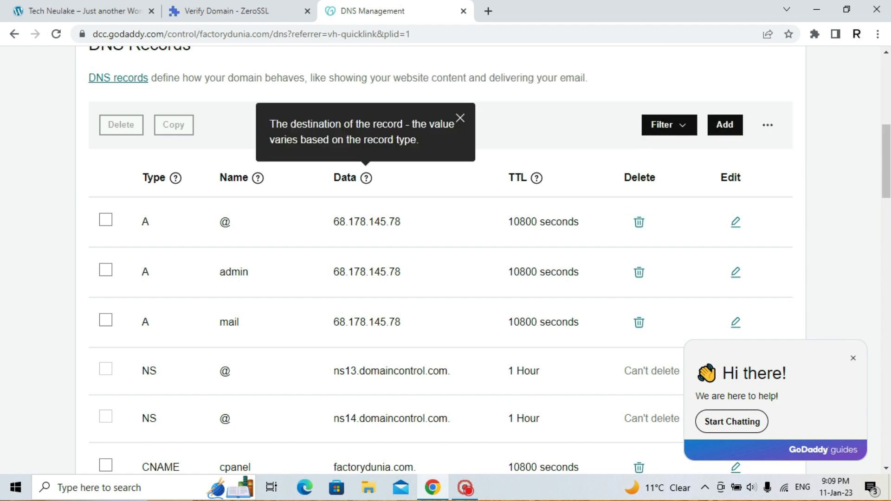
Return to ZeroSSL, finalize the DNS (CNAME) method and run the verification of factorydunia.com.
{"action": "key", "text": "ctrl+shift+Tab"}
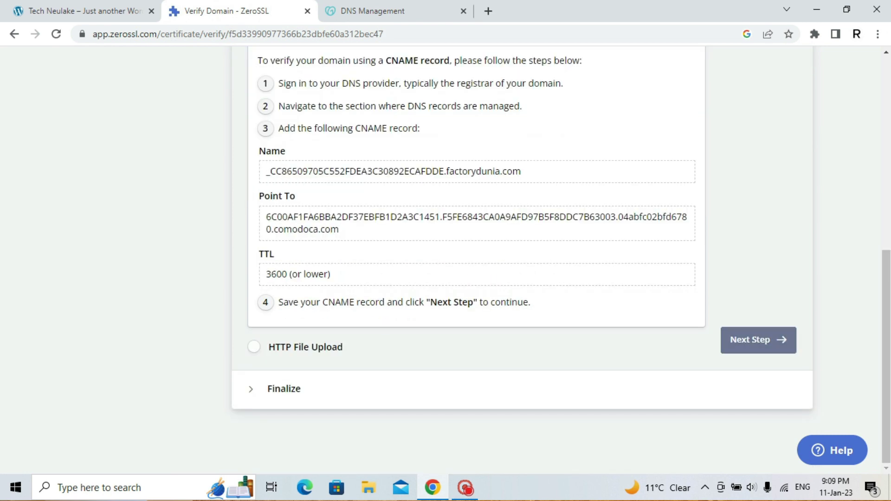
{"action": "left_click", "coordinate": [758, 340]}
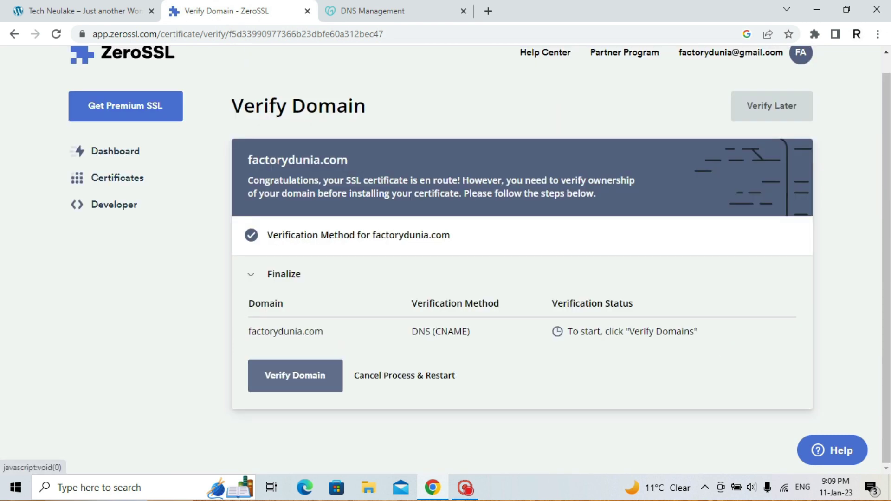
{"action": "left_click", "coordinate": [295, 375]}
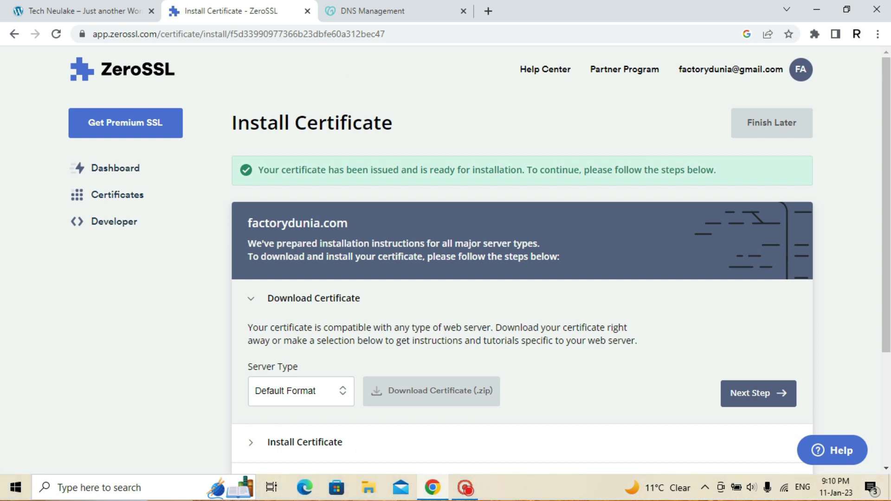
Set the certificate's server type to cPanel and download the certificate as a ZIP archive.
{"action": "scroll", "coordinate": [480, 260], "scroll_direction": "down", "scroll_amount": 3}
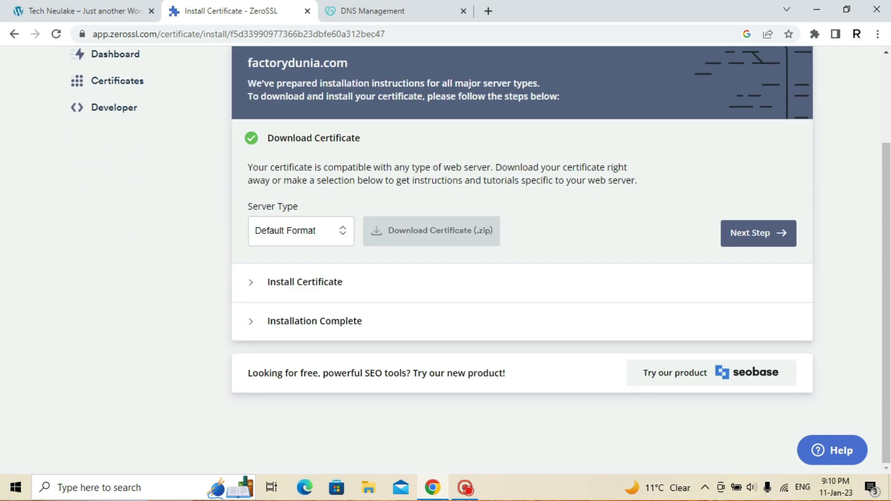
{"action": "left_click", "coordinate": [301, 230]}
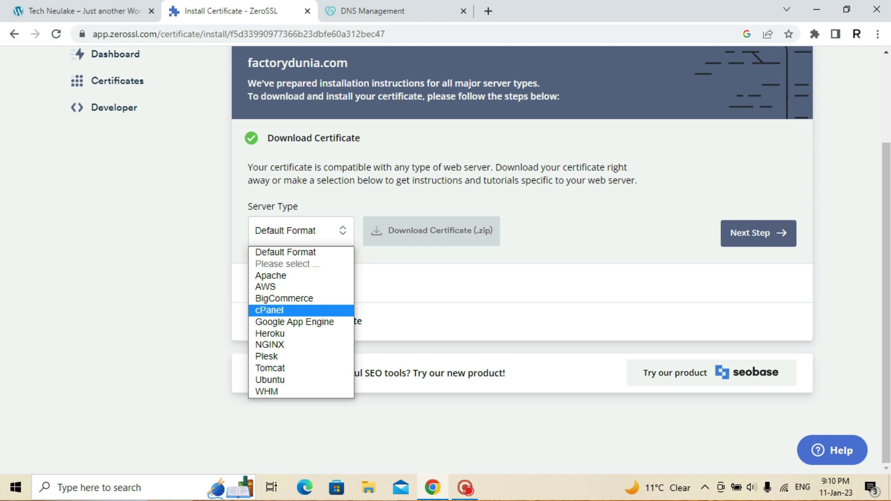
{"action": "key", "text": "Return"}
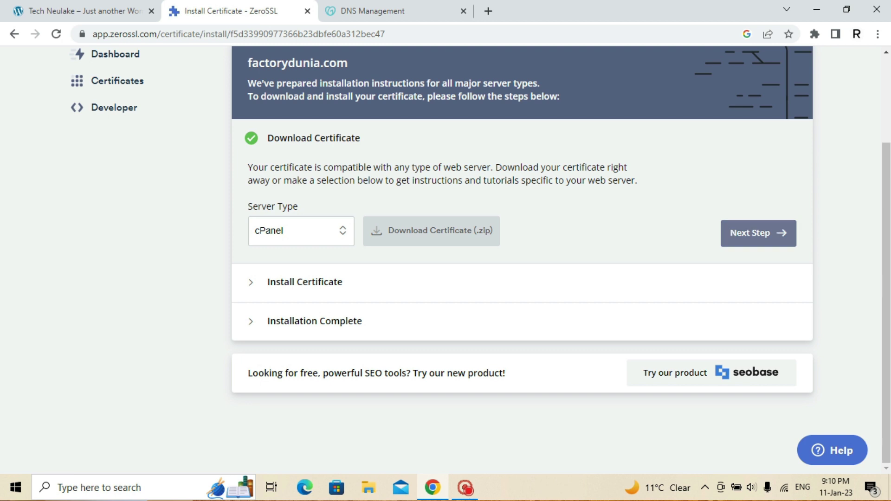
{"action": "left_click", "coordinate": [758, 233]}
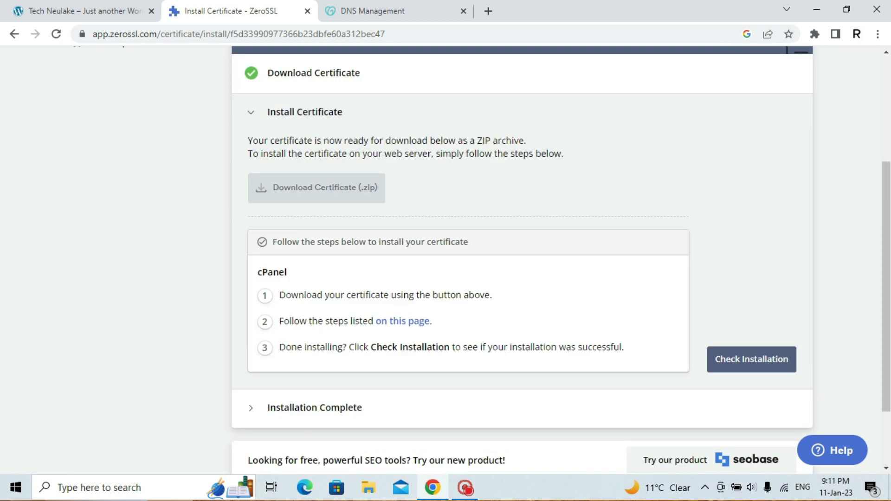
{"action": "left_click", "coordinate": [317, 188]}
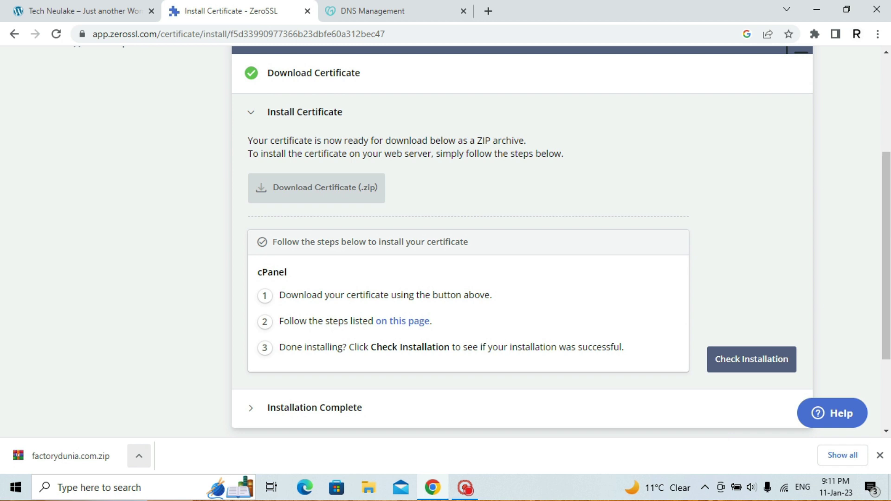
Show the downloaded factorydunia.com.zip in the Downloads folder and extract it to a folder named factorydunia.com.
{"action": "left_click", "coordinate": [139, 455]}
{"action": "left_click", "coordinate": [176, 410]}
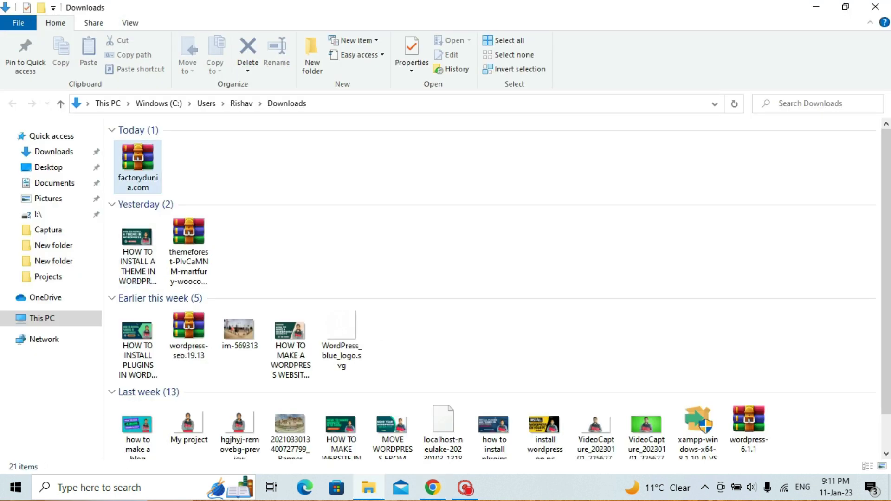
{"action": "right_click", "coordinate": [140, 165]}
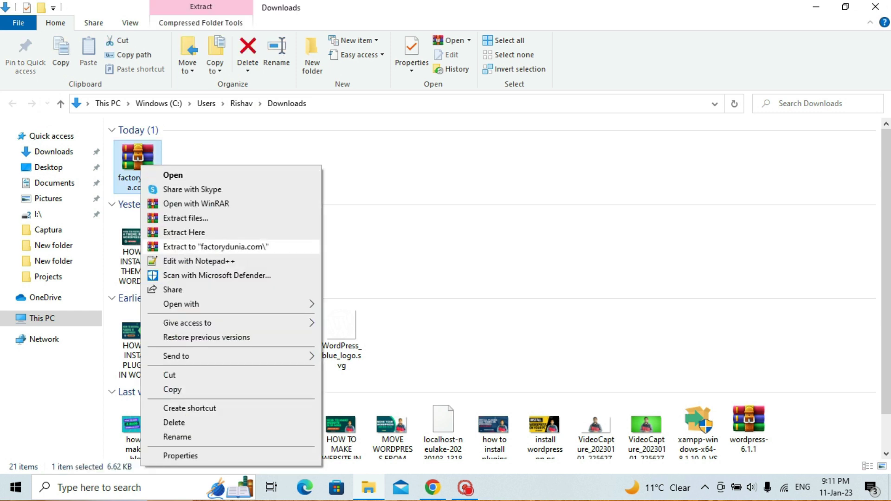
{"action": "left_click", "coordinate": [216, 247]}
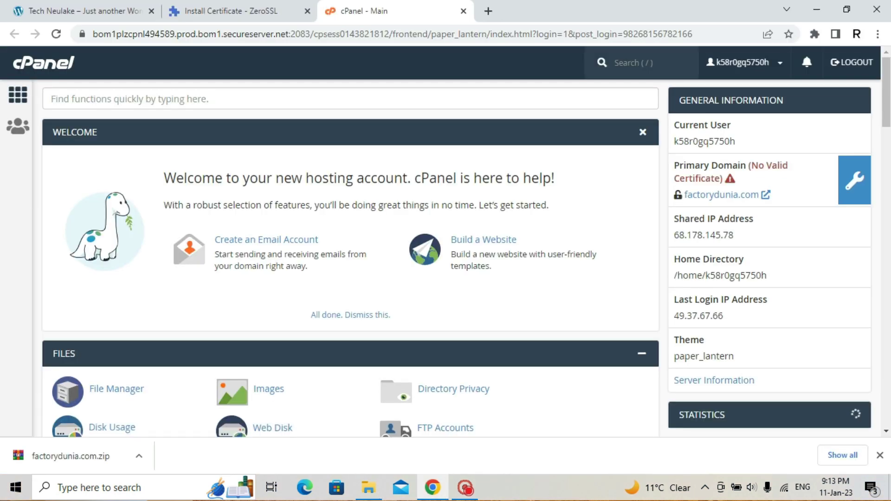
Open the SSL/TLS manager in cPanel's Security section and go to its certificates (CRT) page.
{"action": "scroll", "coordinate": [350, 260], "scroll_direction": "down", "scroll_amount": 4}
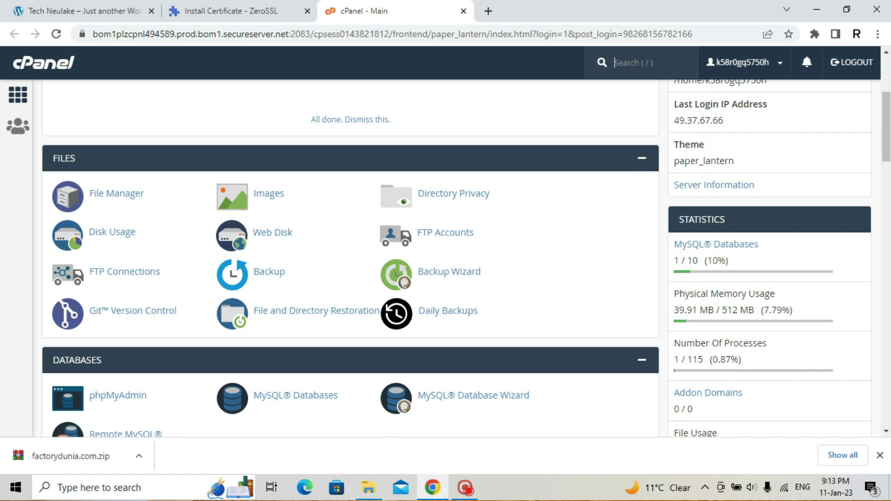
{"action": "scroll", "coordinate": [72, 212], "scroll_direction": "down", "scroll_amount": 8}
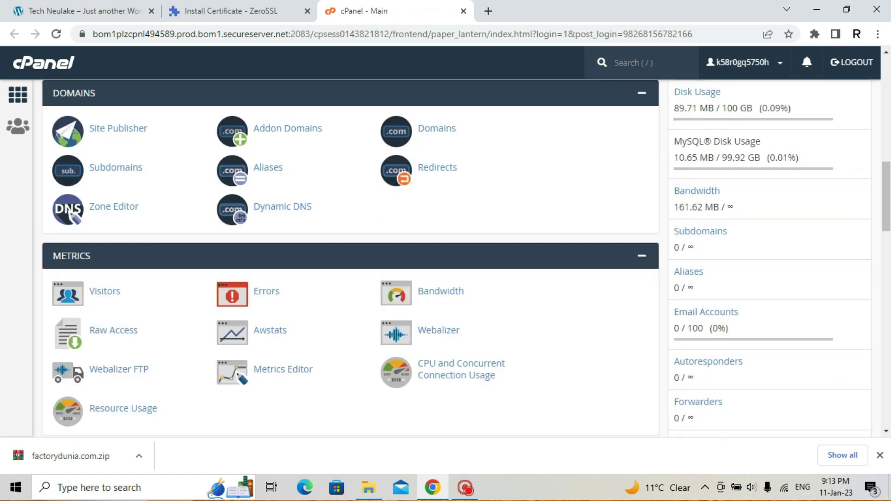
{"action": "scroll", "coordinate": [71, 214], "scroll_direction": "down", "scroll_amount": 8}
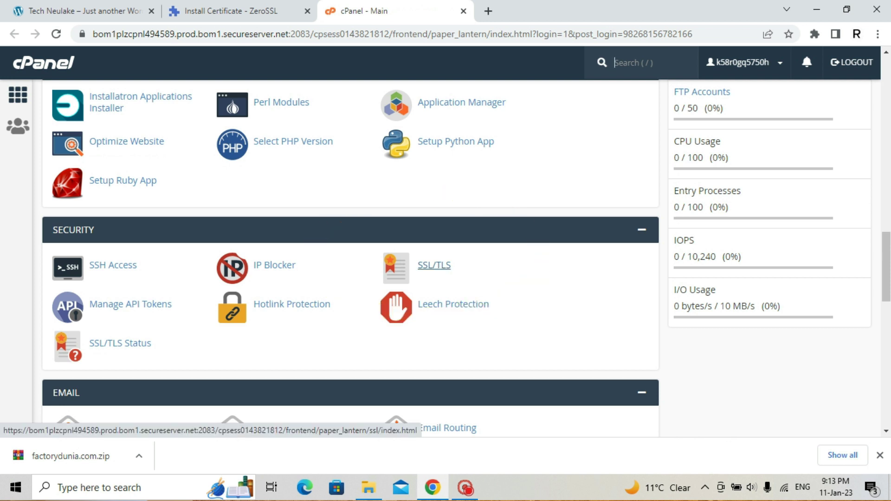
{"action": "left_click", "coordinate": [434, 265]}
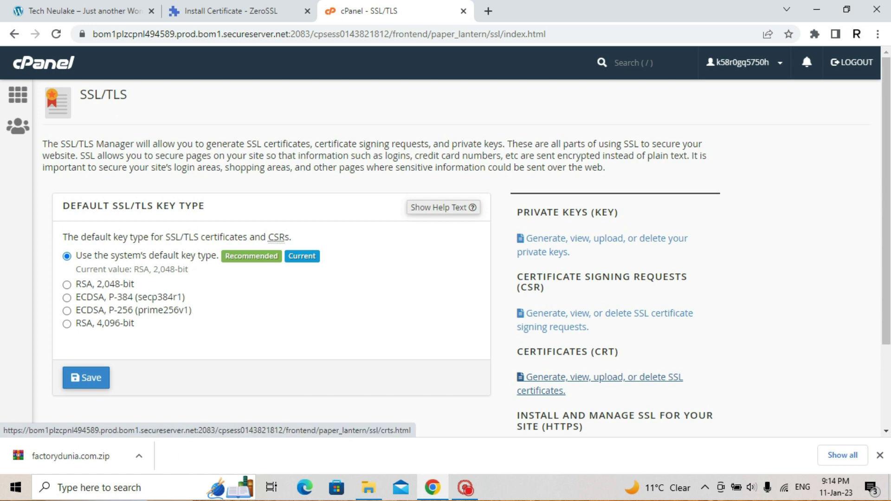
{"action": "left_click", "coordinate": [603, 378]}
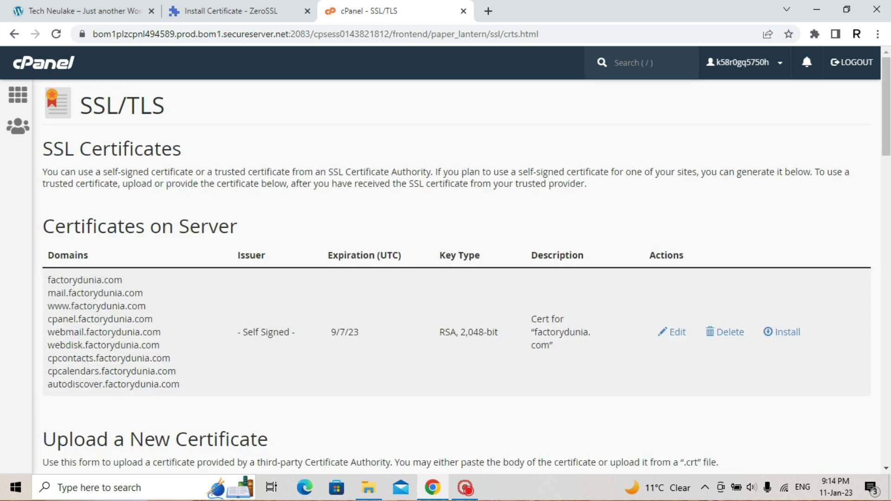
Upload the certificate file certificate.crt from the factorydunia.com folder in Downloads as a new certificate.
{"action": "scroll", "coordinate": [446, 279], "scroll_direction": "down", "scroll_amount": 5}
{"action": "scroll", "coordinate": [446, 278], "scroll_direction": "up", "scroll_amount": 5}
{"action": "scroll", "coordinate": [446, 279], "scroll_direction": "down", "scroll_amount": 5}
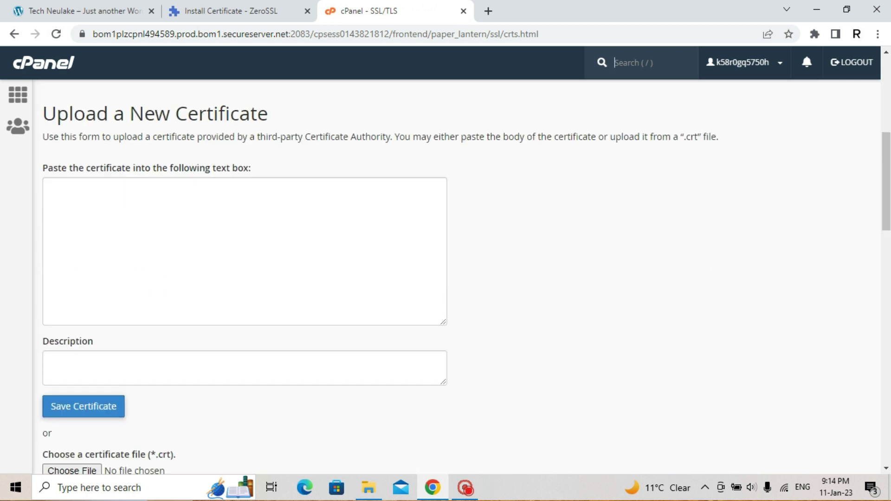
{"action": "scroll", "coordinate": [459, 279], "scroll_direction": "down", "scroll_amount": 5}
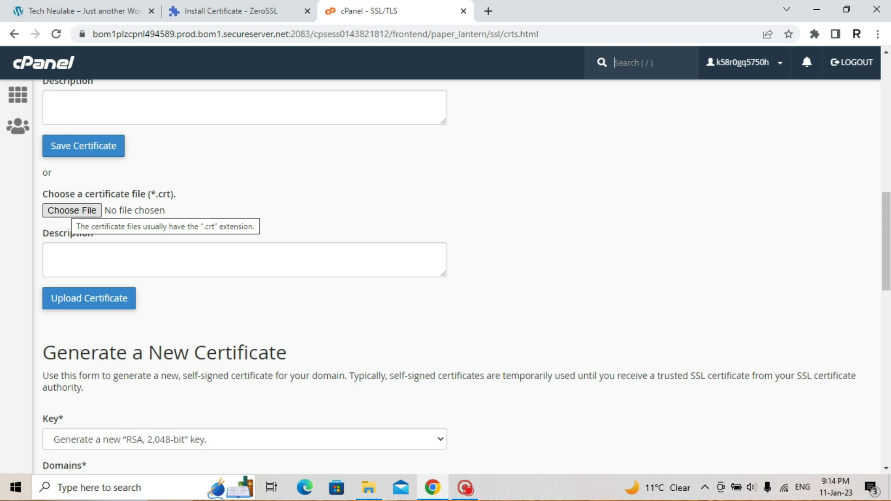
{"action": "left_click", "coordinate": [72, 210]}
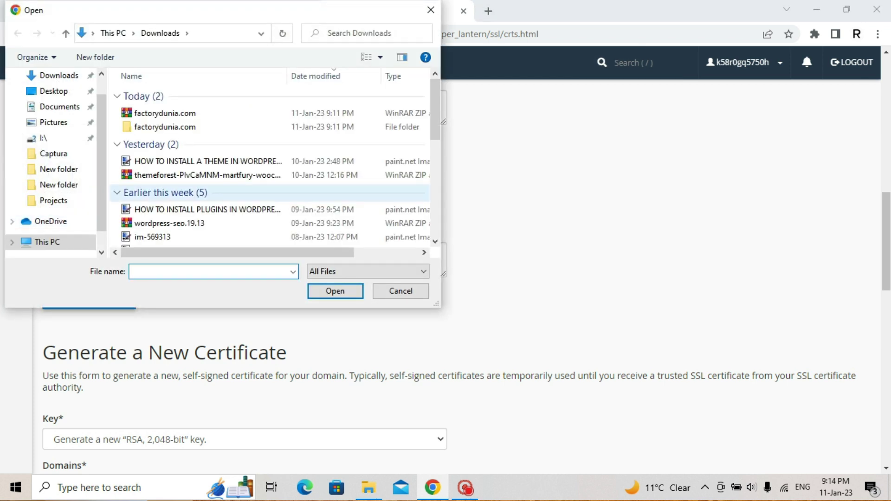
{"action": "double_click", "coordinate": [165, 127]}
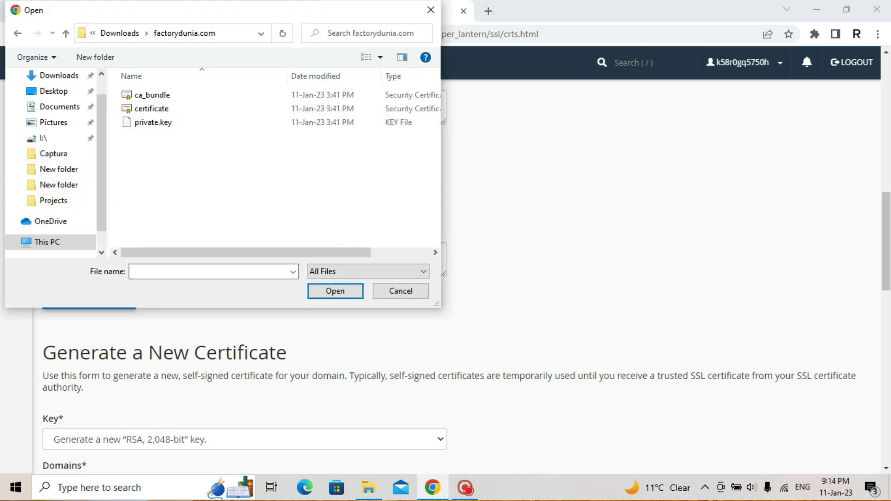
{"action": "left_click", "coordinate": [151, 109]}
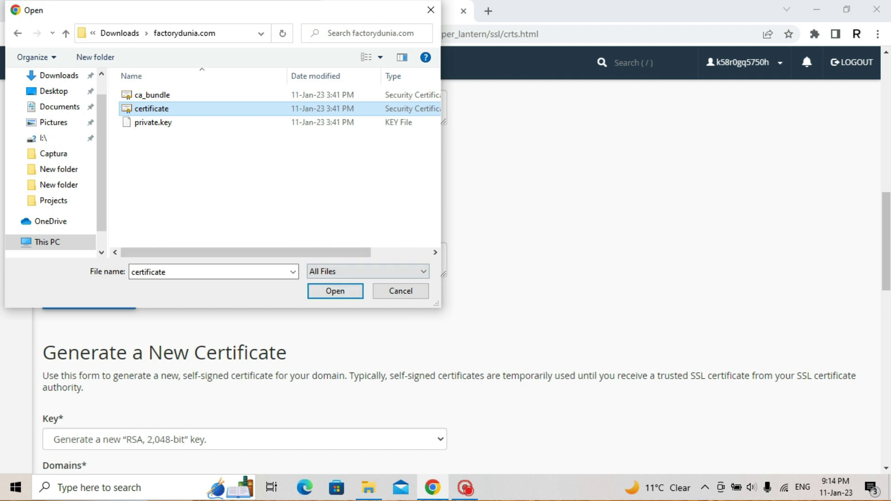
{"action": "left_click", "coordinate": [335, 291]}
{"action": "scroll", "coordinate": [446, 279], "scroll_direction": "down", "scroll_amount": 1}
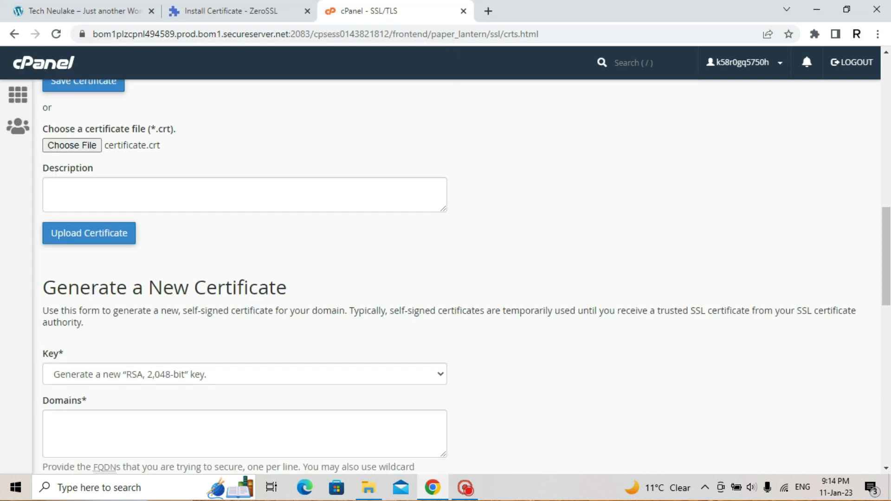
{"action": "left_click", "coordinate": [89, 233]}
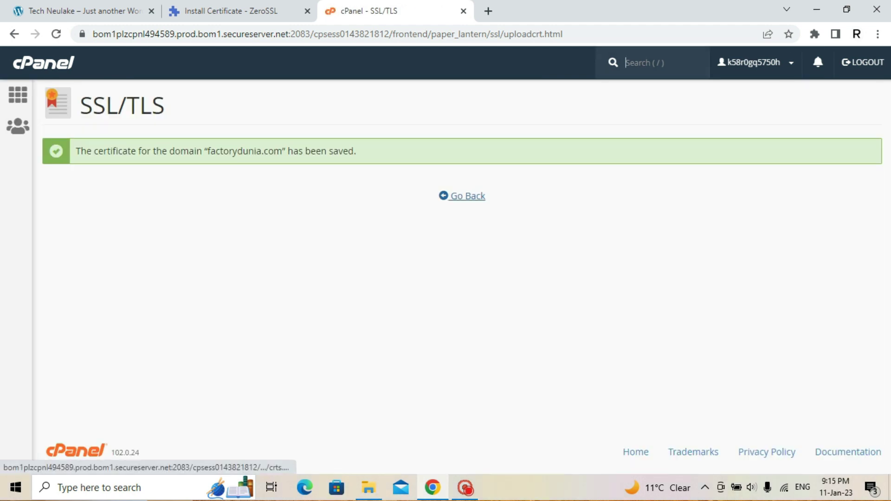
Return to the certificates list and open the installation form for the ZeroSSL-issued factorydunia.com certificate.
{"action": "left_click", "coordinate": [464, 196]}
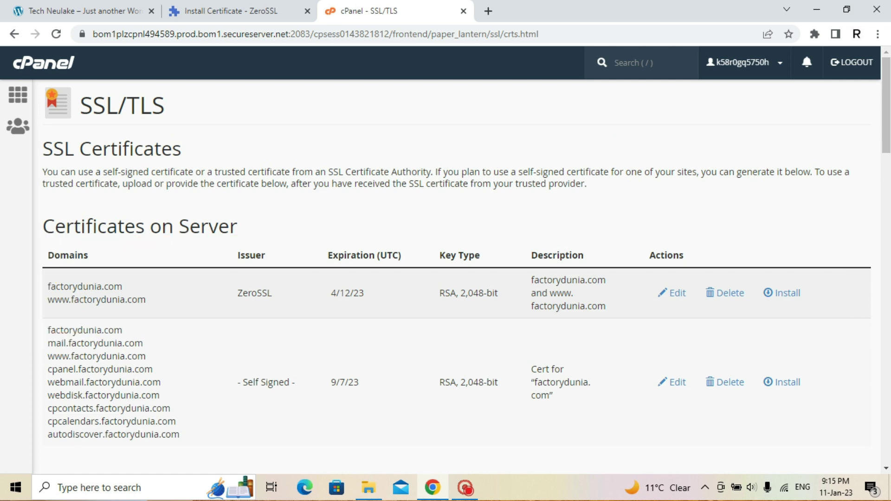
{"action": "left_click", "coordinate": [787, 293]}
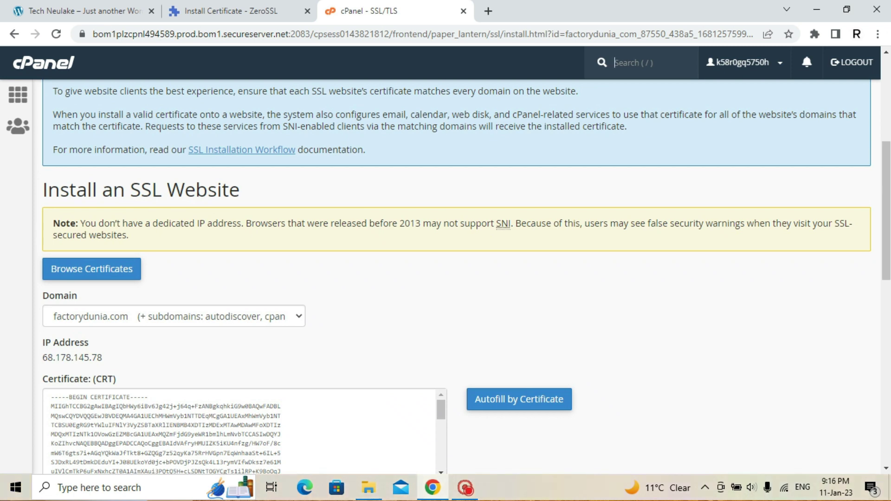
{"action": "scroll", "coordinate": [445, 279], "scroll_direction": "down", "scroll_amount": 3}
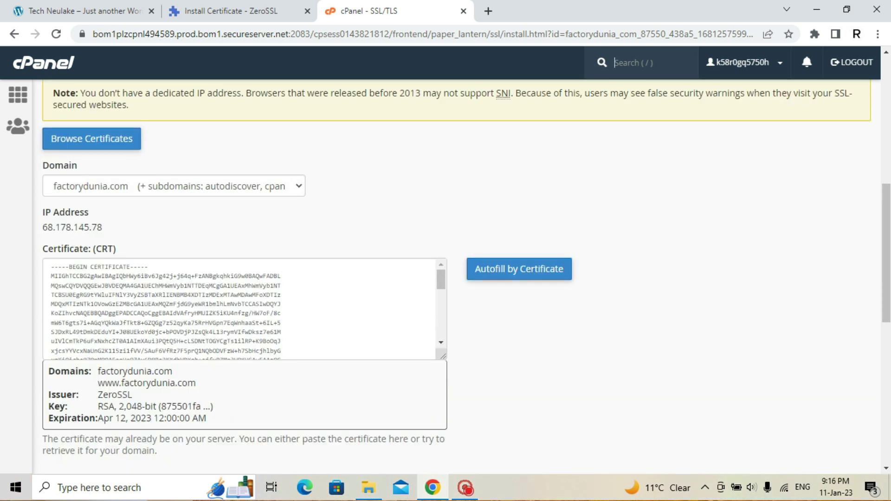
{"action": "scroll", "coordinate": [445, 278], "scroll_direction": "down", "scroll_amount": 2}
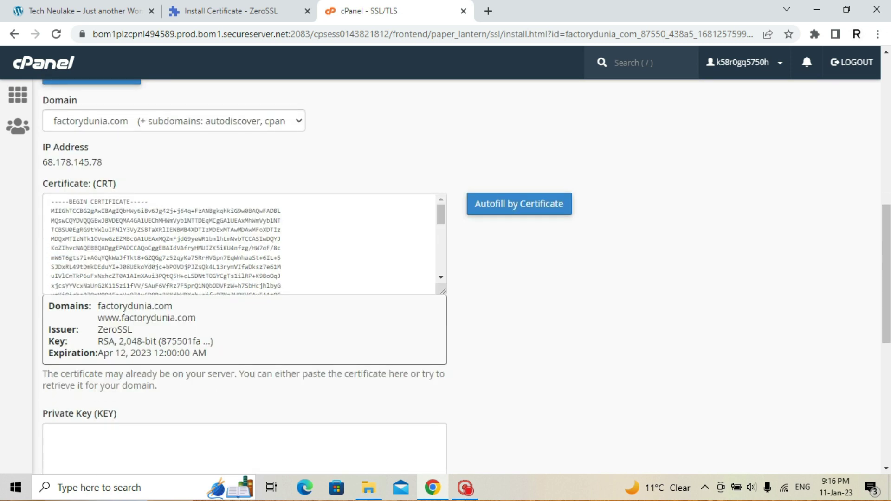
{"action": "scroll", "coordinate": [241, 243], "scroll_direction": "down", "scroll_amount": 6}
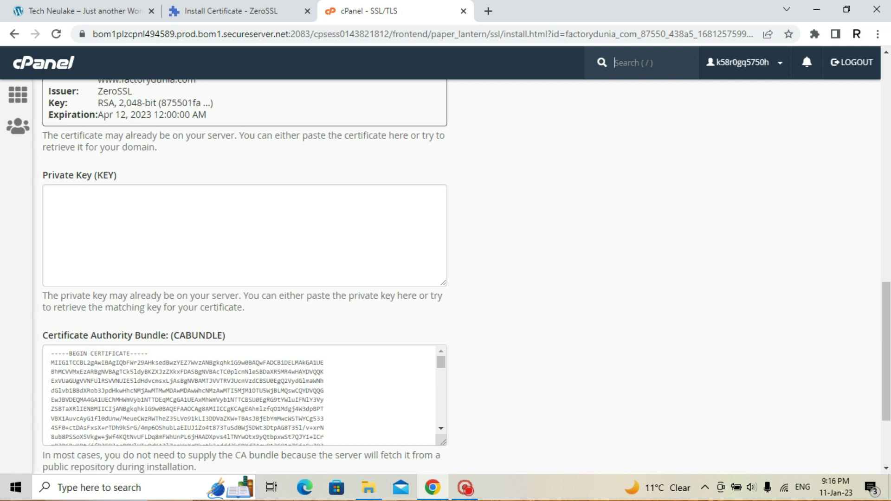
Open private.key from the extracted factorydunia.com folder in Notepad++ and copy its entire contents.
{"action": "left_click", "coordinate": [368, 488]}
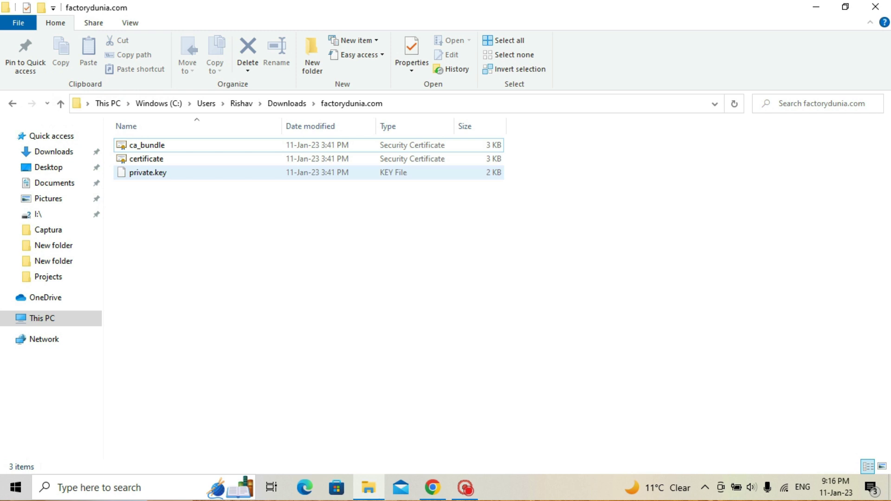
{"action": "right_click", "coordinate": [193, 171]}
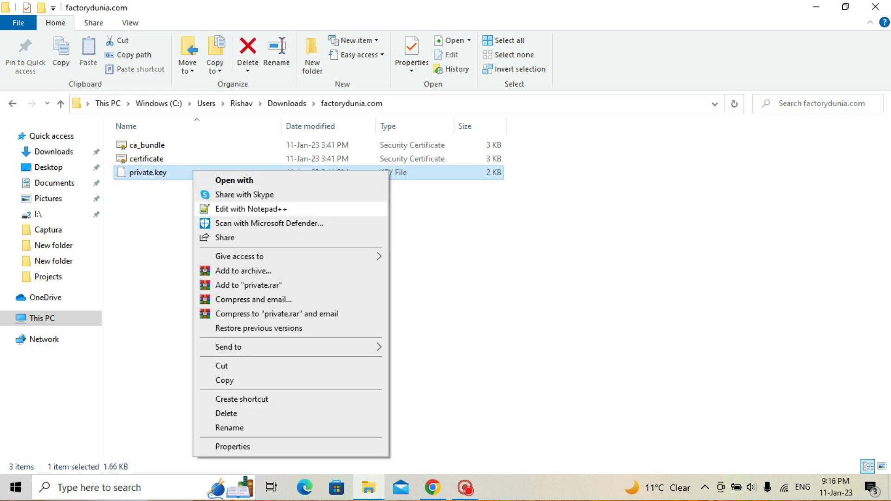
{"action": "left_click", "coordinate": [250, 209]}
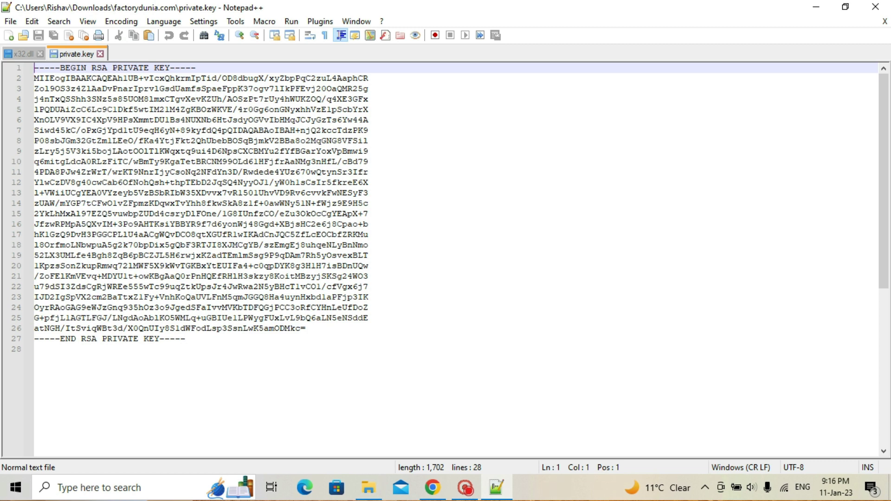
{"action": "key", "text": "ctrl+a"}
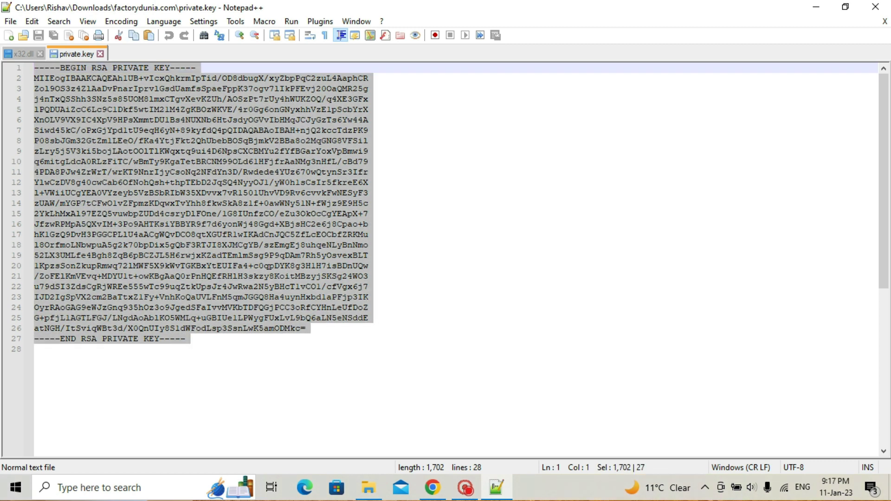
Switch back to cPanel in Chrome and paste the private key into the Private Key (KEY) field.
{"action": "left_click", "coordinate": [433, 488]}
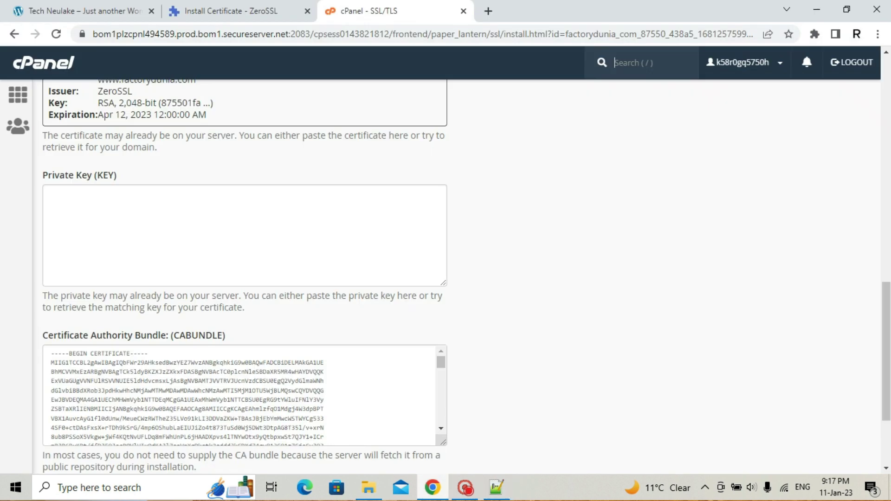
{"action": "left_click", "coordinate": [51, 194]}
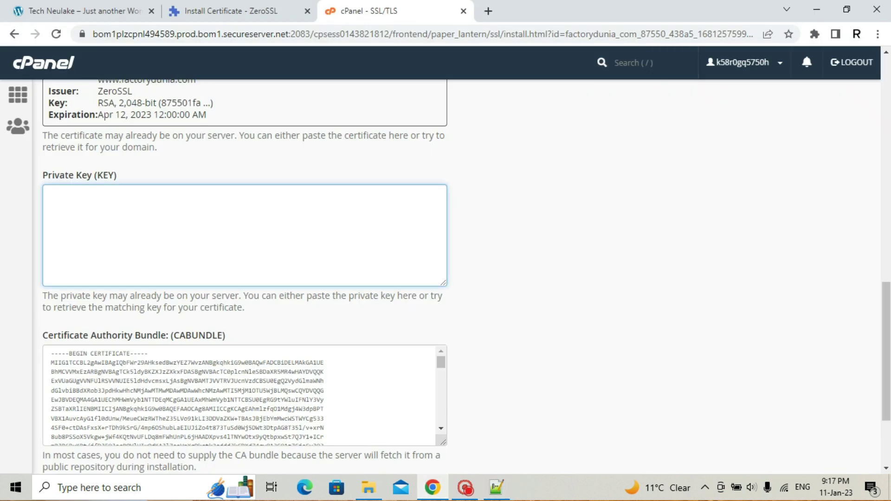
{"action": "key", "text": "ctrl+v"}
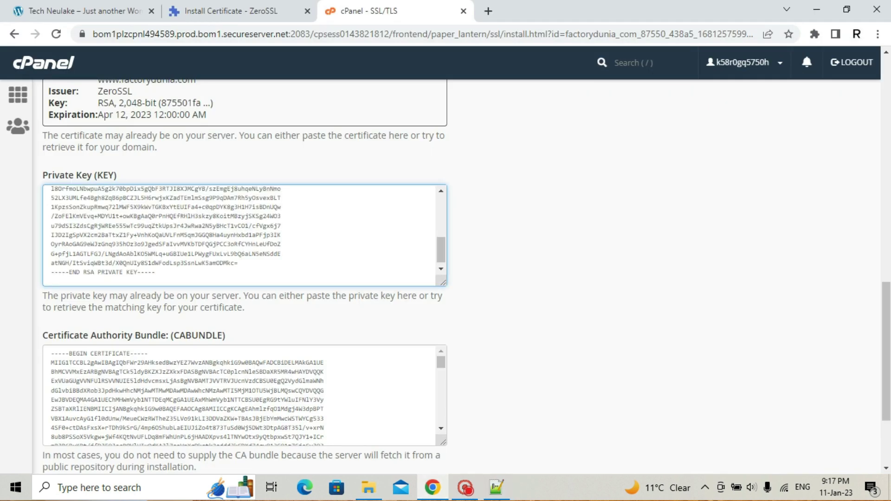
Install the certificate on factorydunia.com, read through the installation message and acknowledge it.
{"action": "scroll", "coordinate": [445, 278], "scroll_direction": "down", "scroll_amount": 3}
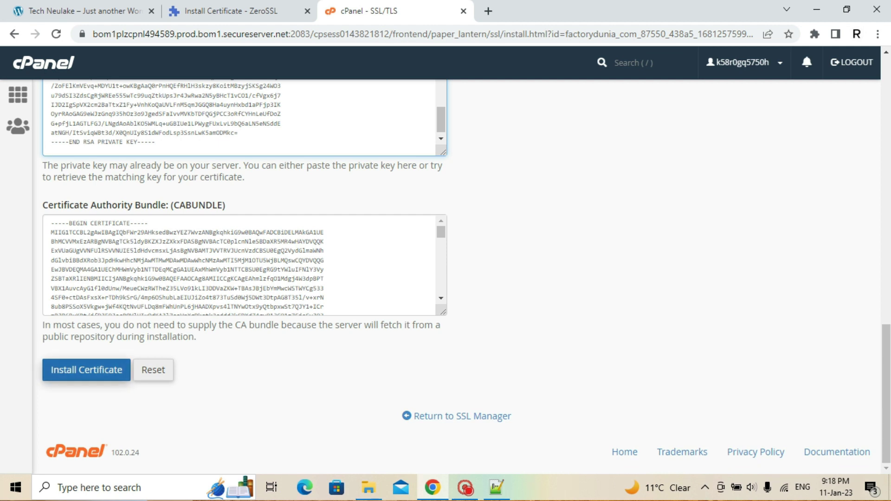
{"action": "left_click", "coordinate": [111, 371]}
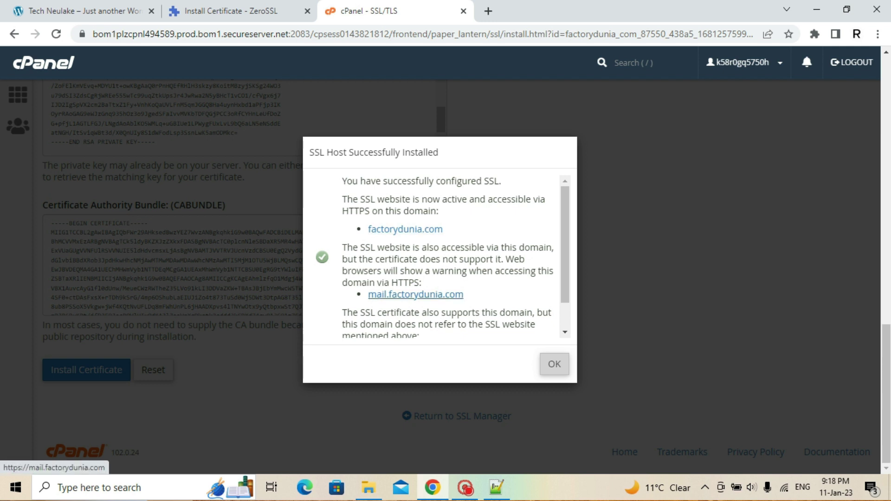
{"action": "scroll", "coordinate": [415, 295], "scroll_direction": "down", "scroll_amount": 1}
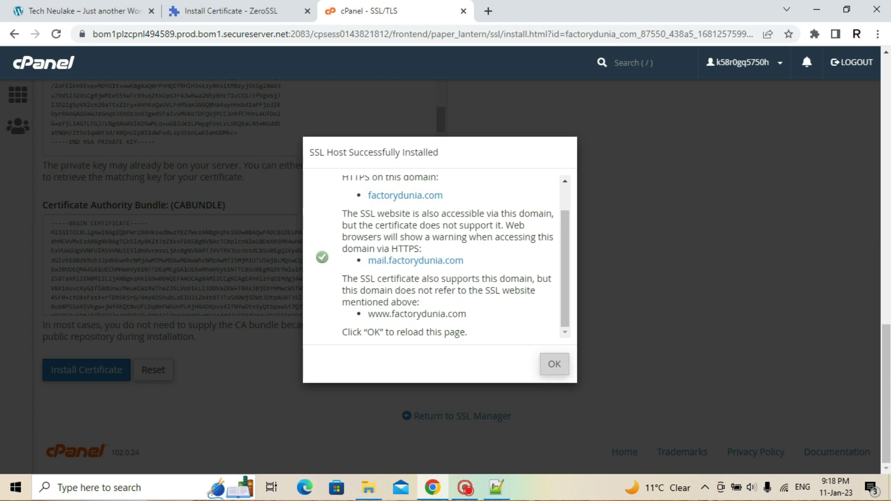
{"action": "left_click", "coordinate": [554, 363]}
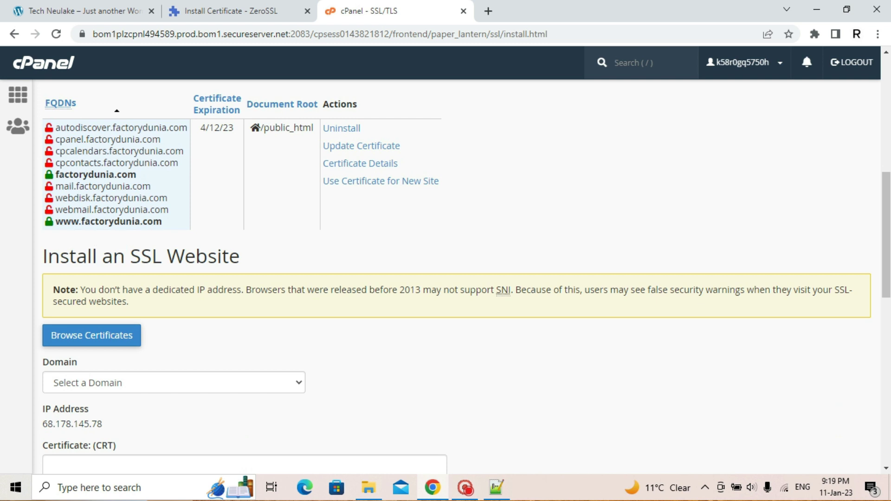
{"action": "left_click", "coordinate": [106, 176]}
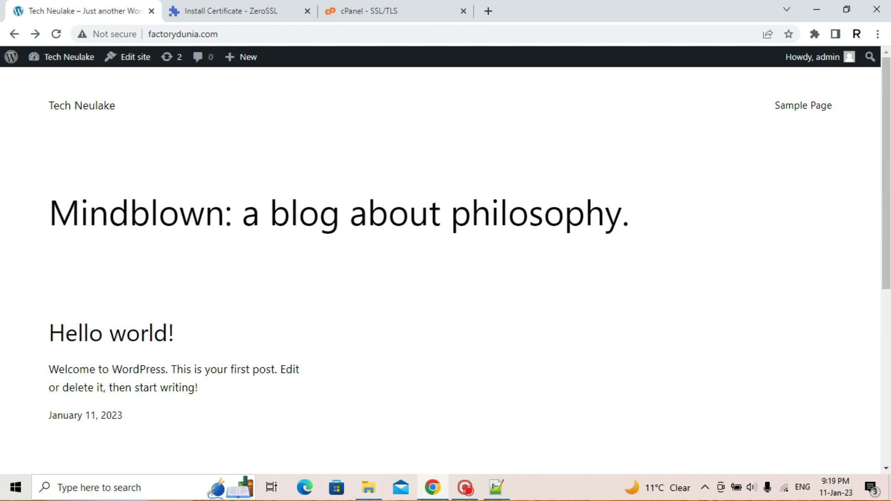
{"action": "left_click", "coordinate": [56, 34]}
{"action": "left_click", "coordinate": [172, 34]}
{"action": "left_click", "coordinate": [173, 34]}
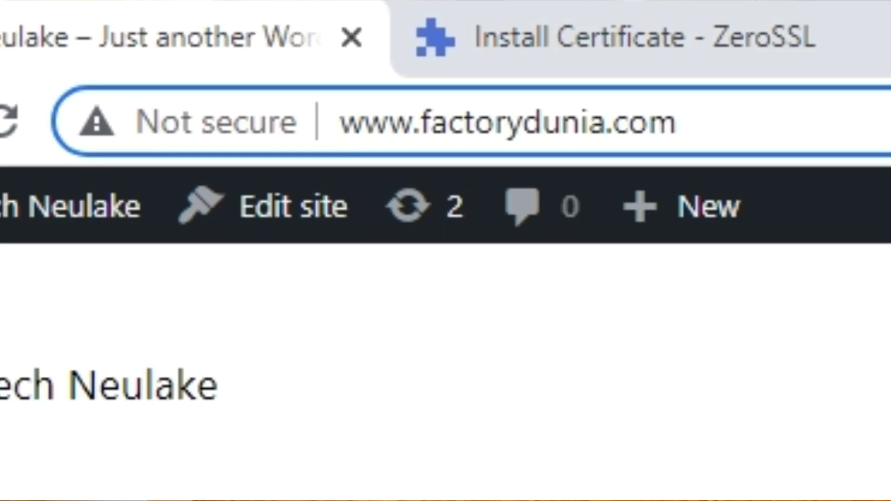
{"action": "type", "text": "https://"}
{"action": "key", "text": "Return"}
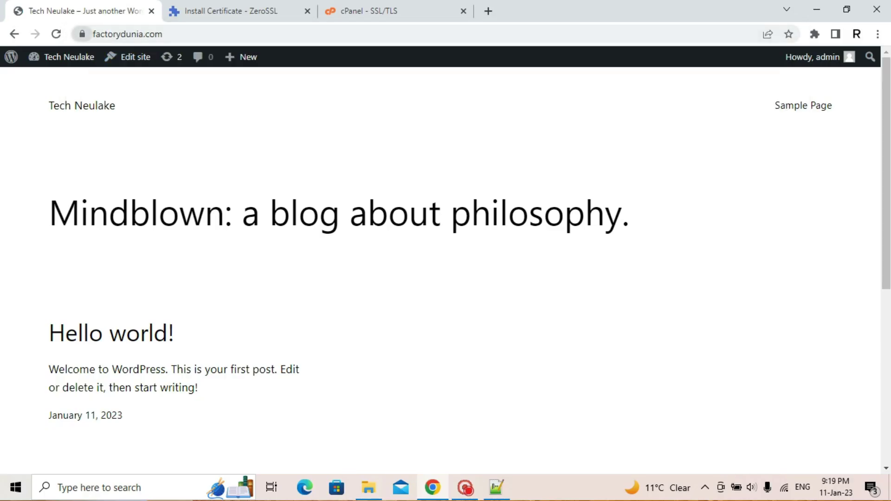
Check the site's connection security and view the details of its SSL certificate.
{"action": "left_click", "coordinate": [83, 34]}
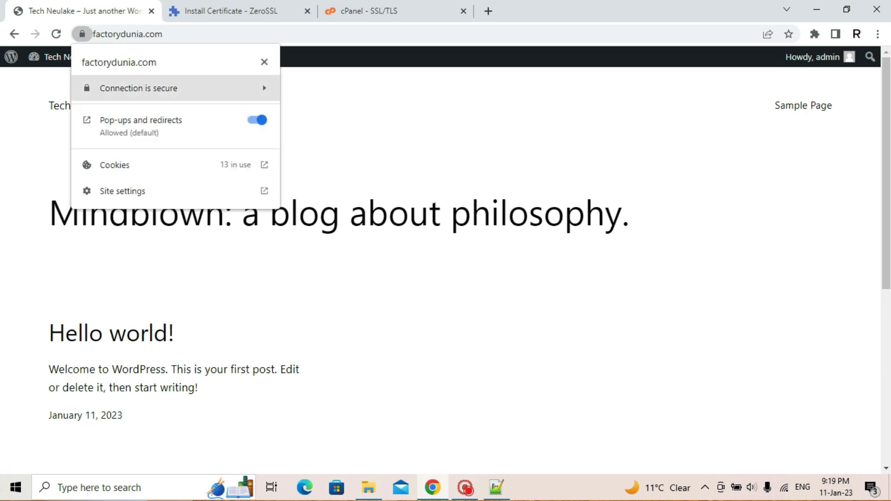
{"action": "left_click", "coordinate": [138, 88]}
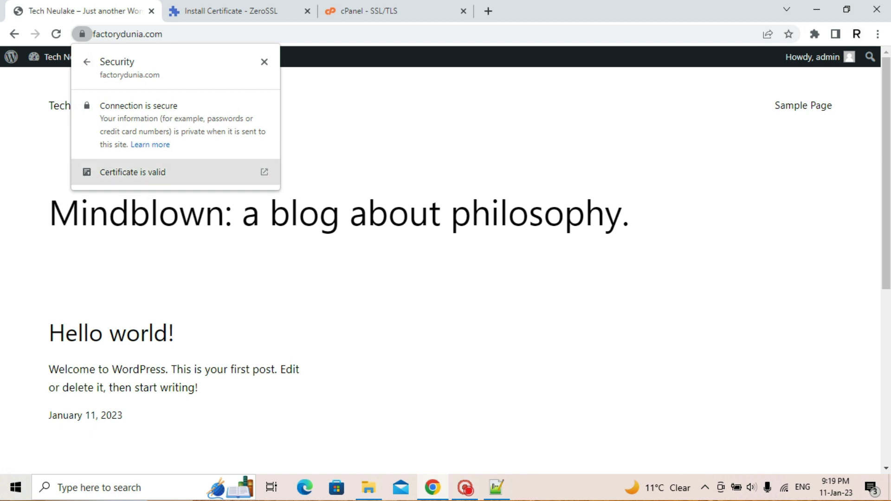
{"action": "left_click", "coordinate": [228, 174]}
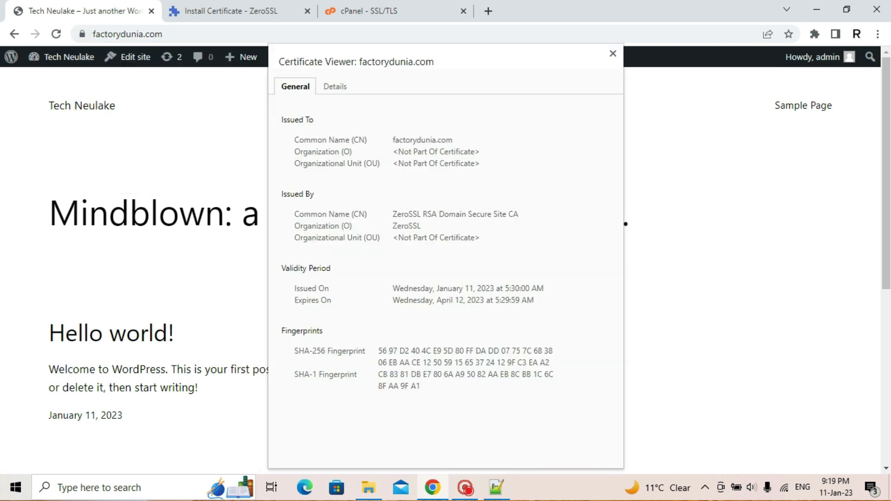